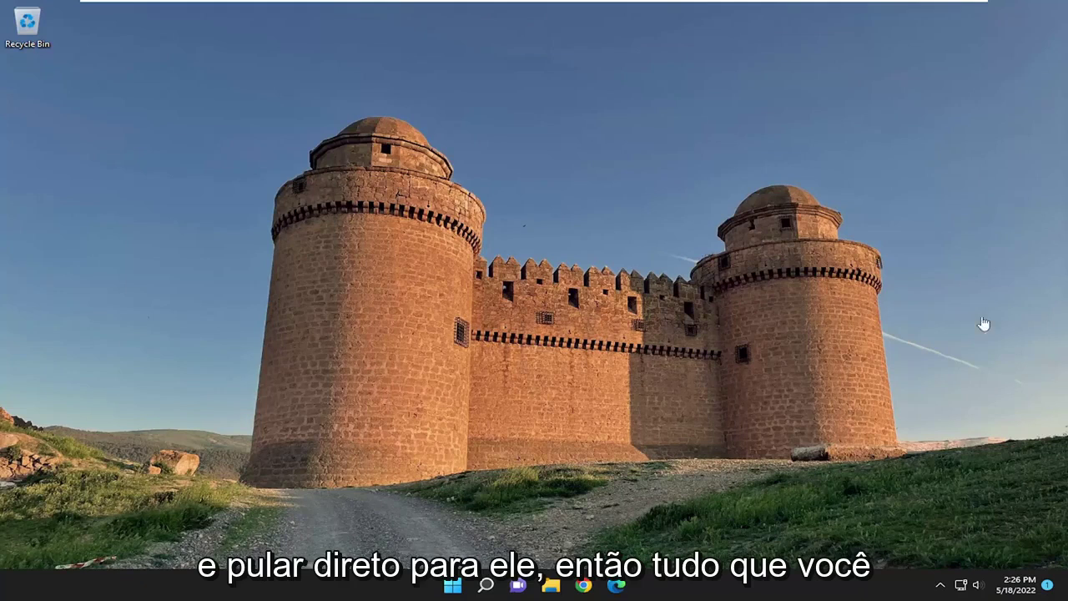
- Find regedit through the Windows search, run Registry Editor as administrator and allow it to make changes
{"action": "left_click", "coordinate": [481, 584]}
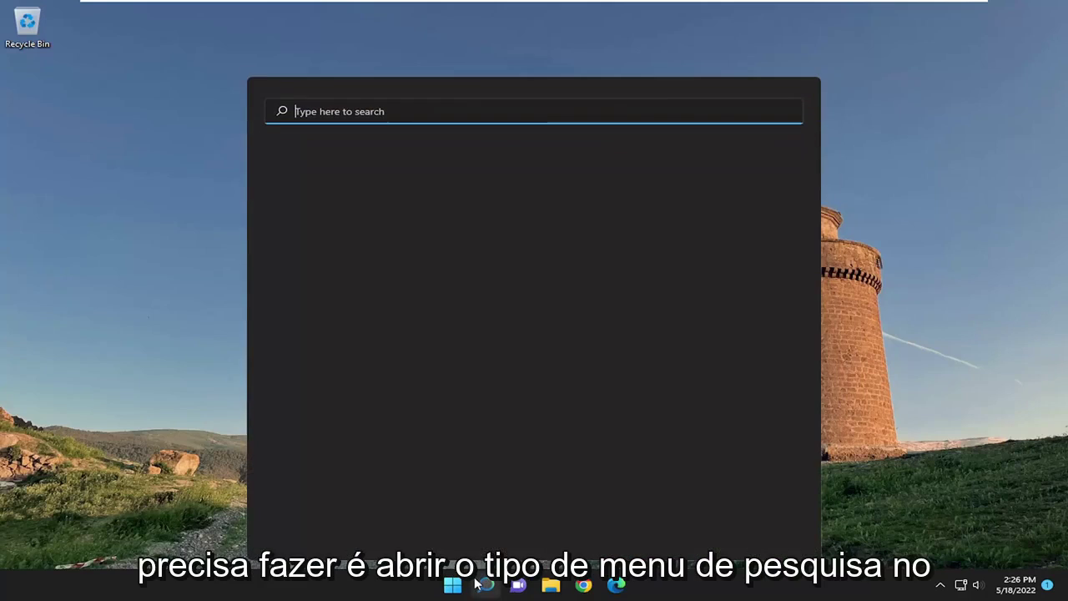
{"action": "type", "text": "regedit"}
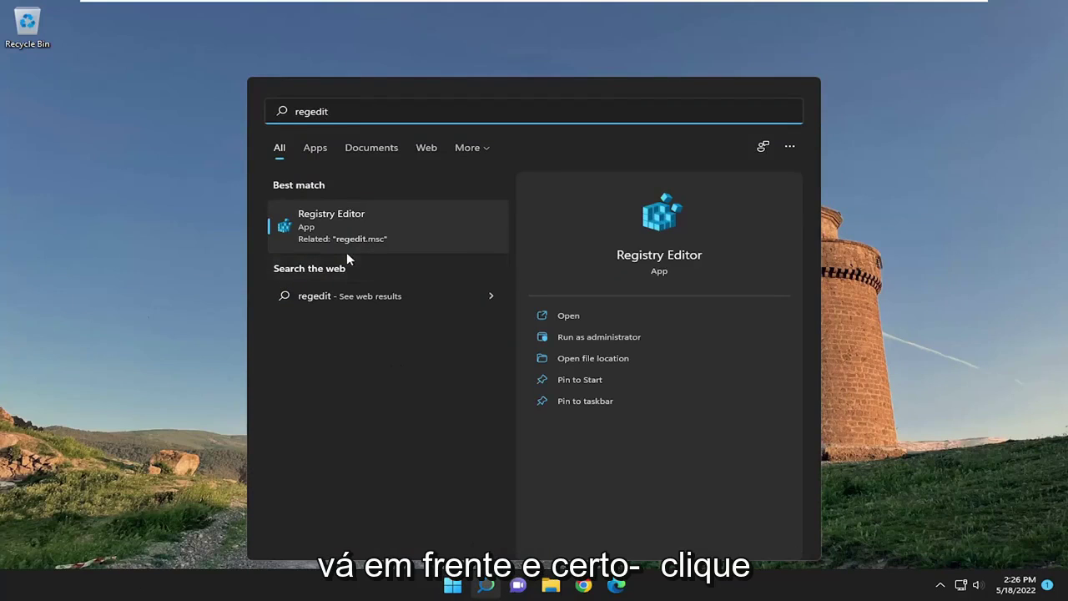
{"action": "right_click", "coordinate": [321, 229]}
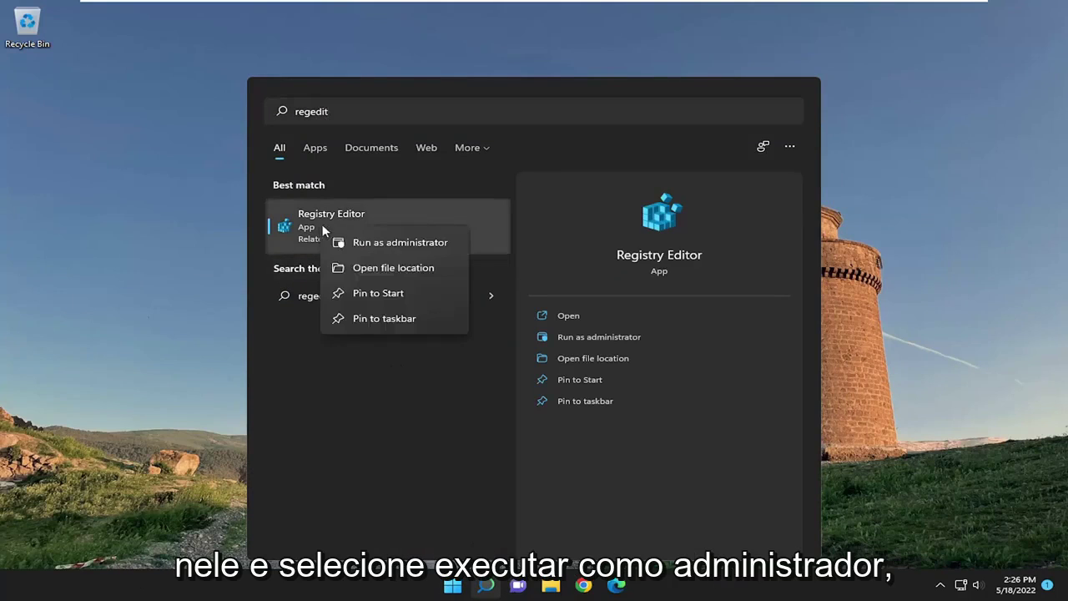
{"action": "left_click", "coordinate": [359, 243]}
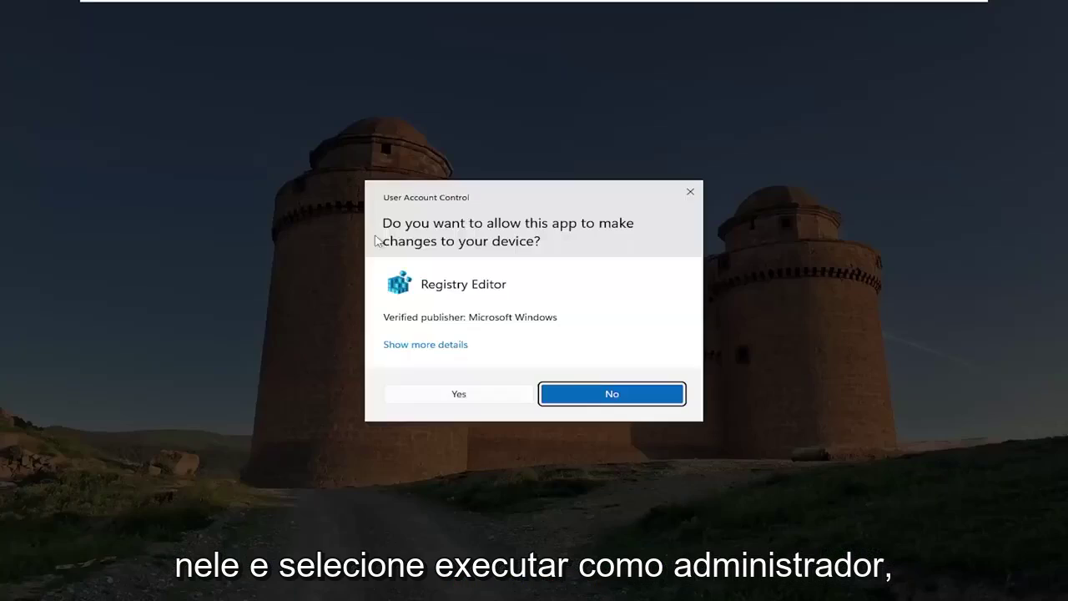
{"action": "left_click", "coordinate": [466, 399]}
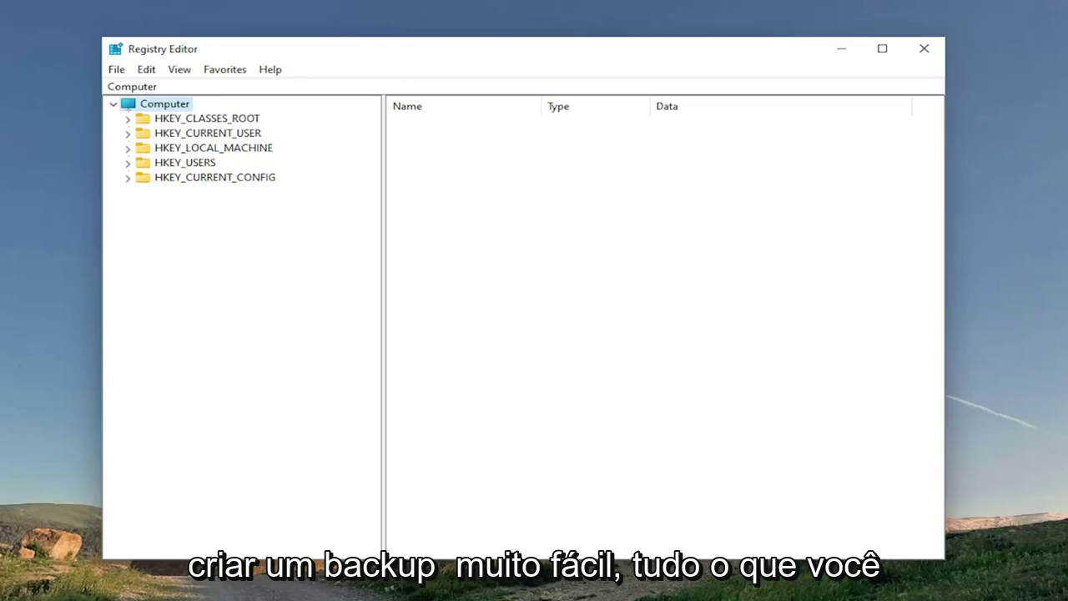
{"action": "left_click", "coordinate": [116, 70]}
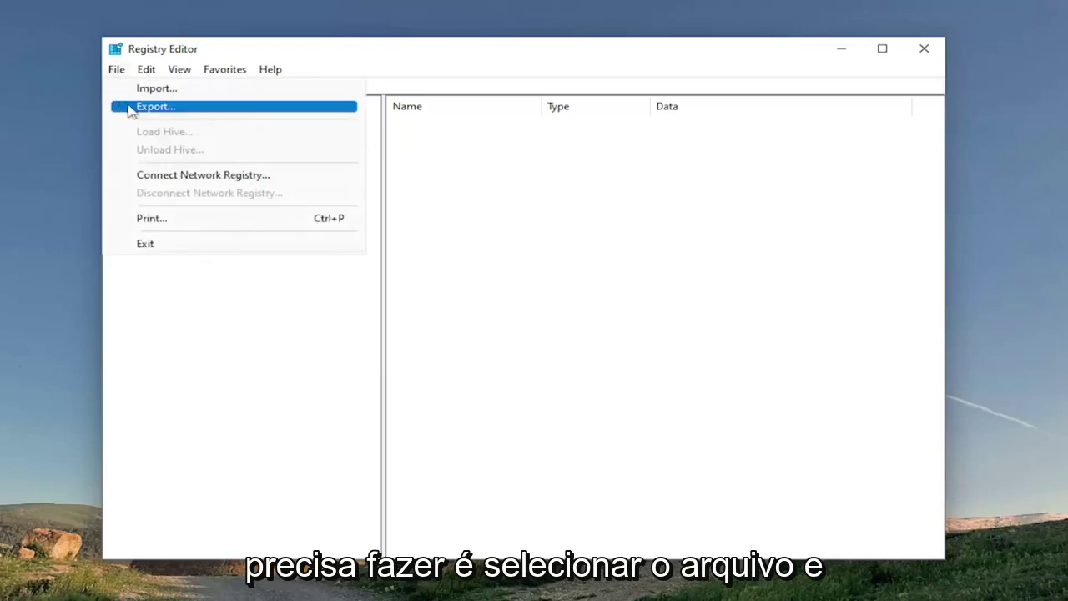
{"action": "left_click", "coordinate": [129, 106]}
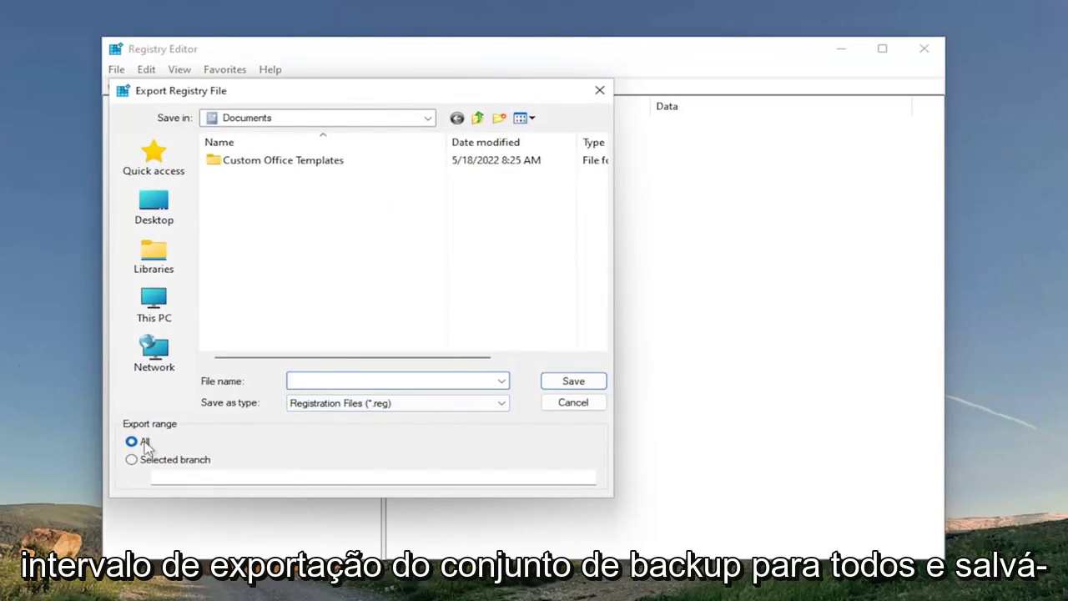
{"action": "left_click", "coordinate": [155, 215]}
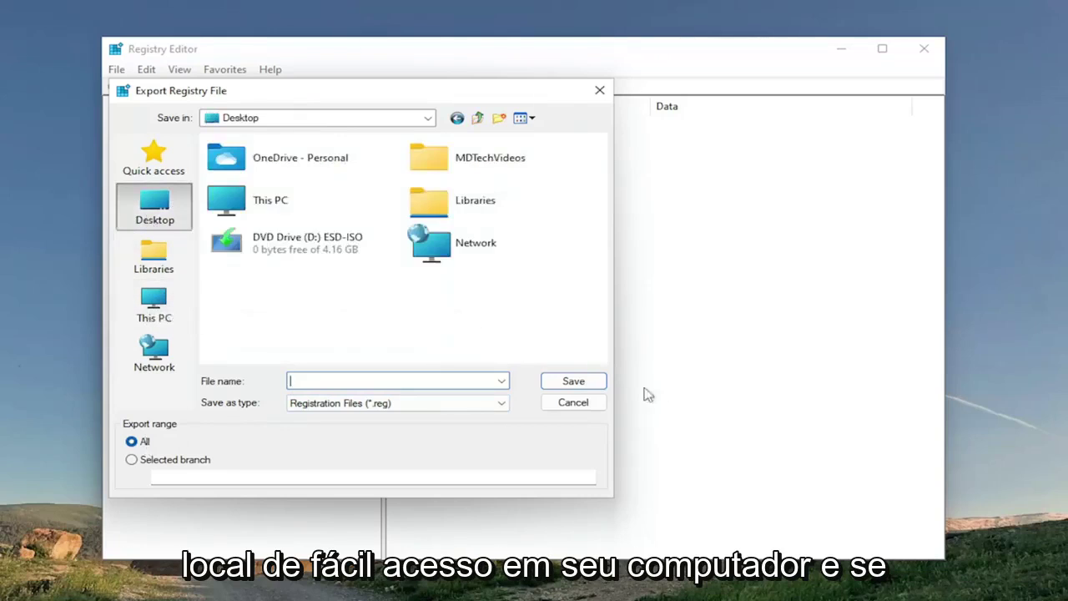
{"action": "left_click", "coordinate": [580, 406]}
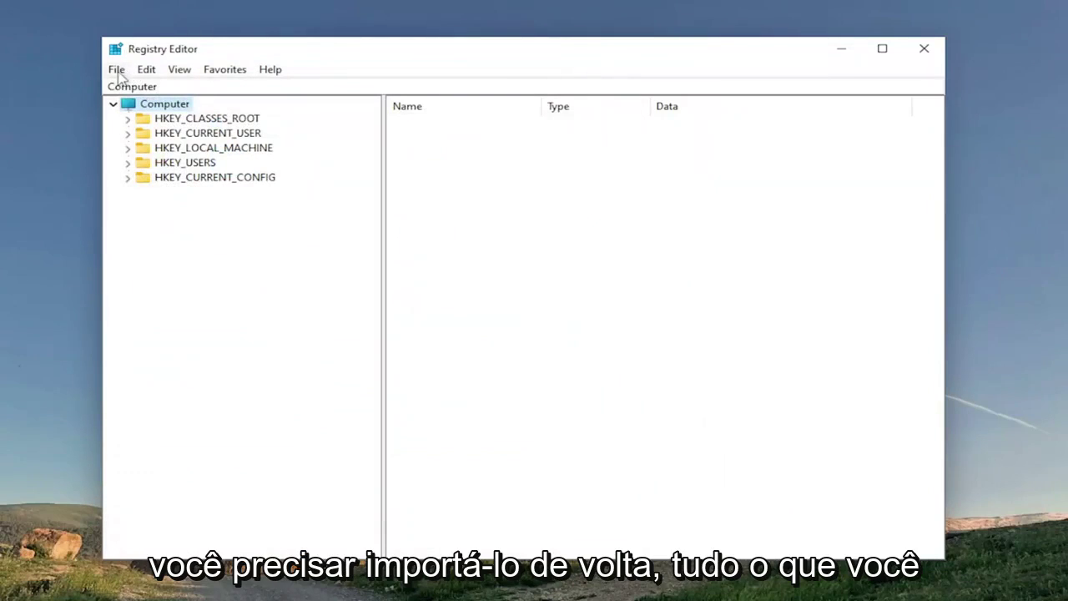
{"action": "left_click", "coordinate": [117, 70]}
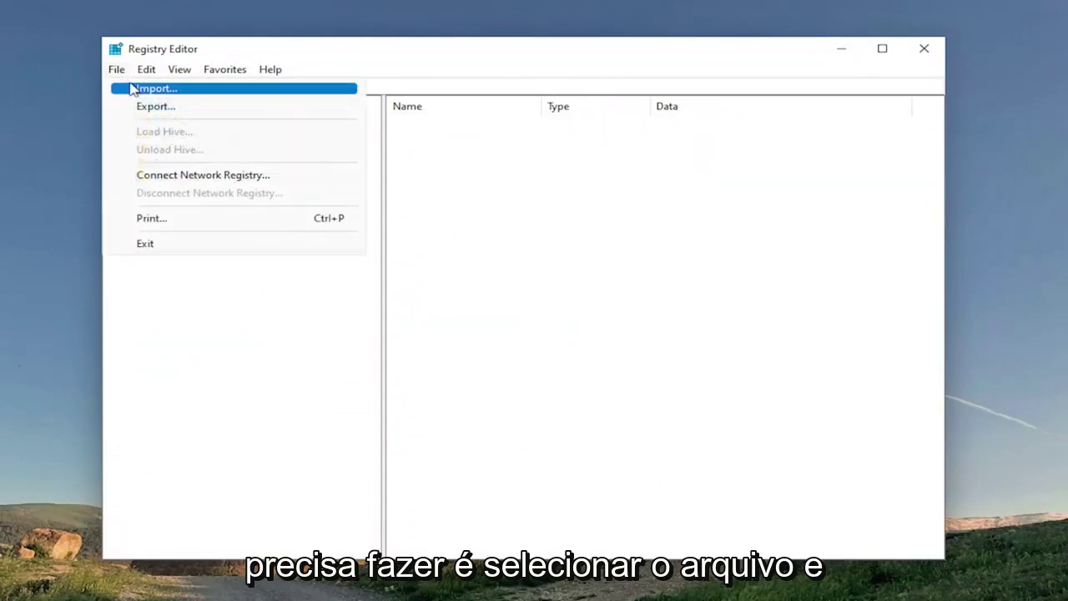
{"action": "left_click", "coordinate": [134, 88]}
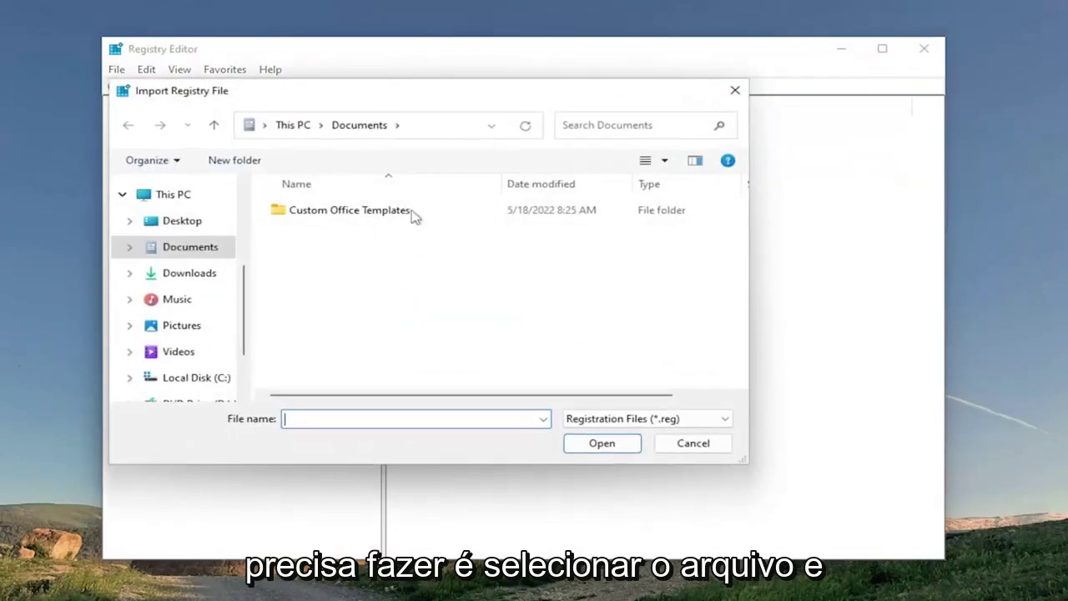
{"action": "left_click", "coordinate": [696, 445]}
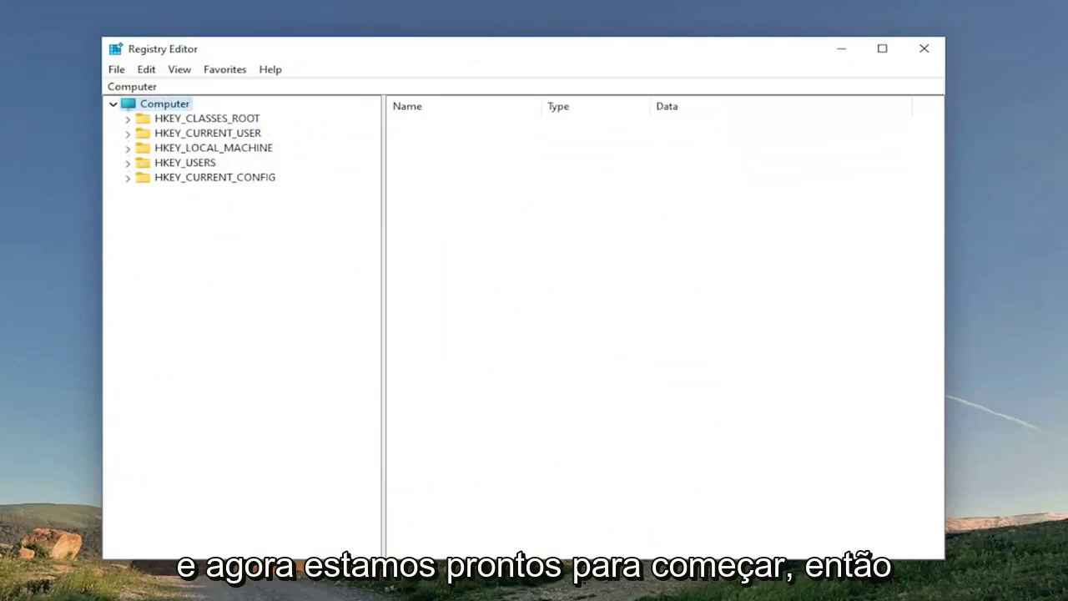
- Expand the registry tree to the HKEY_CURRENT_USER\Software\Policies key
{"action": "double_click", "coordinate": [236, 134]}
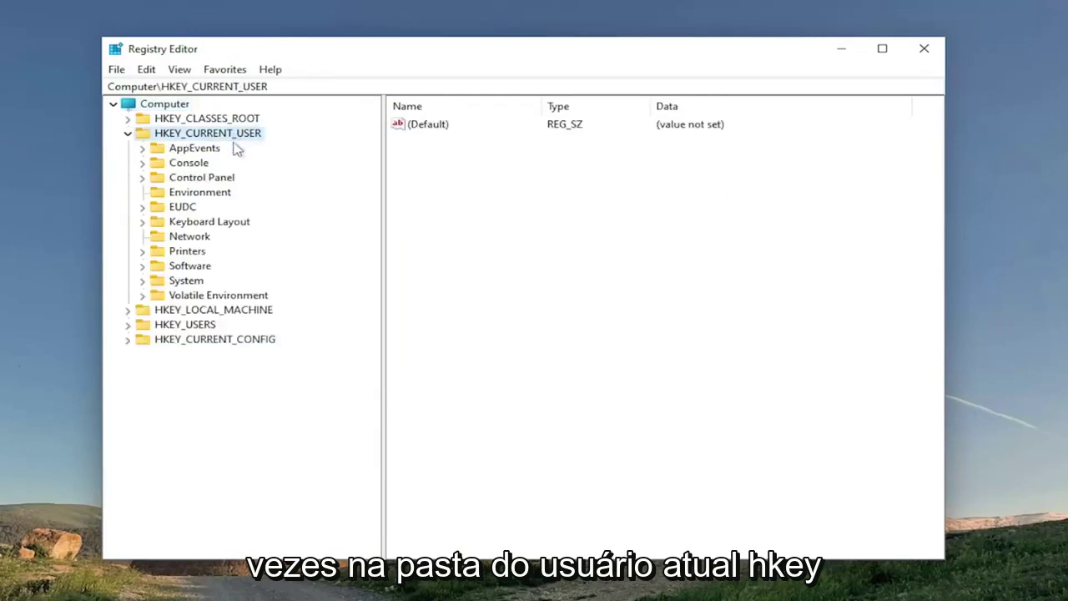
{"action": "double_click", "coordinate": [191, 265]}
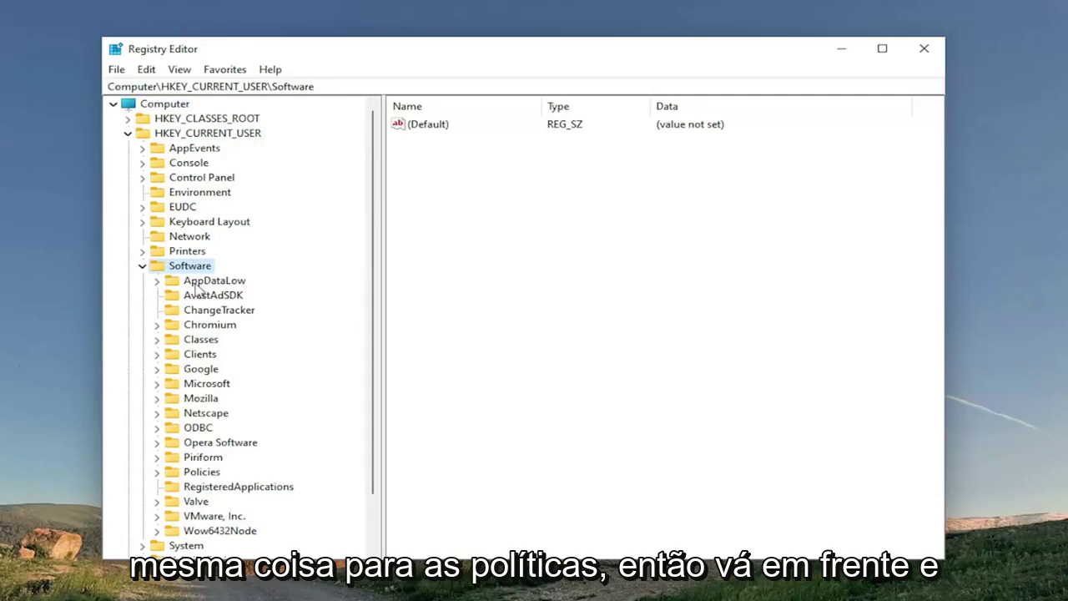
{"action": "scroll", "coordinate": [217, 384], "scroll_direction": "down", "scroll_amount": 1}
{"action": "left_click", "coordinate": [193, 427]}
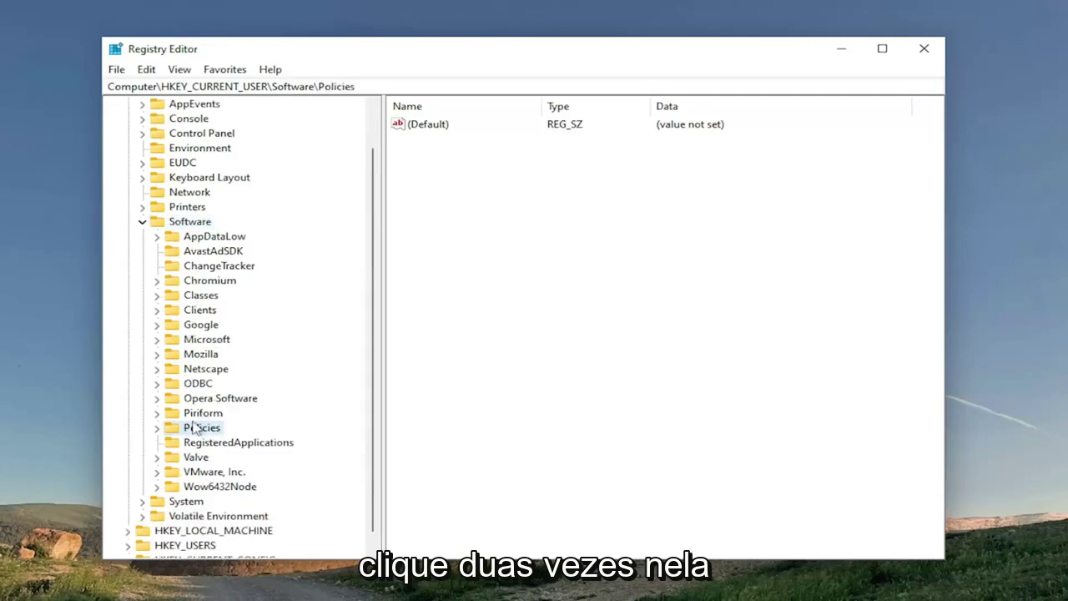
{"action": "double_click", "coordinate": [194, 427]}
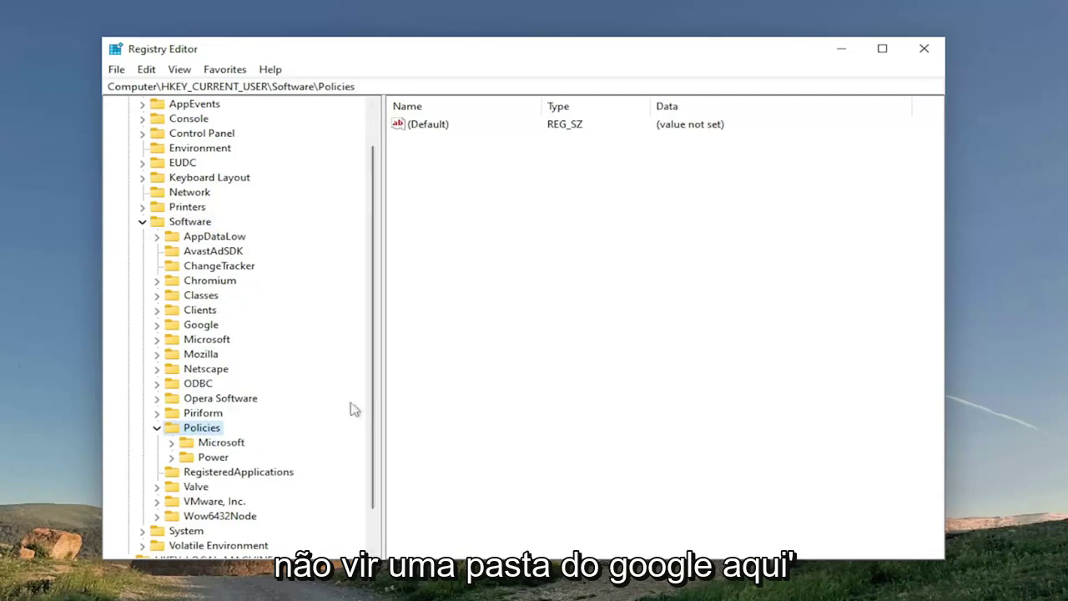
- Create a new key named Google under the Policies key
{"action": "right_click", "coordinate": [202, 431]}
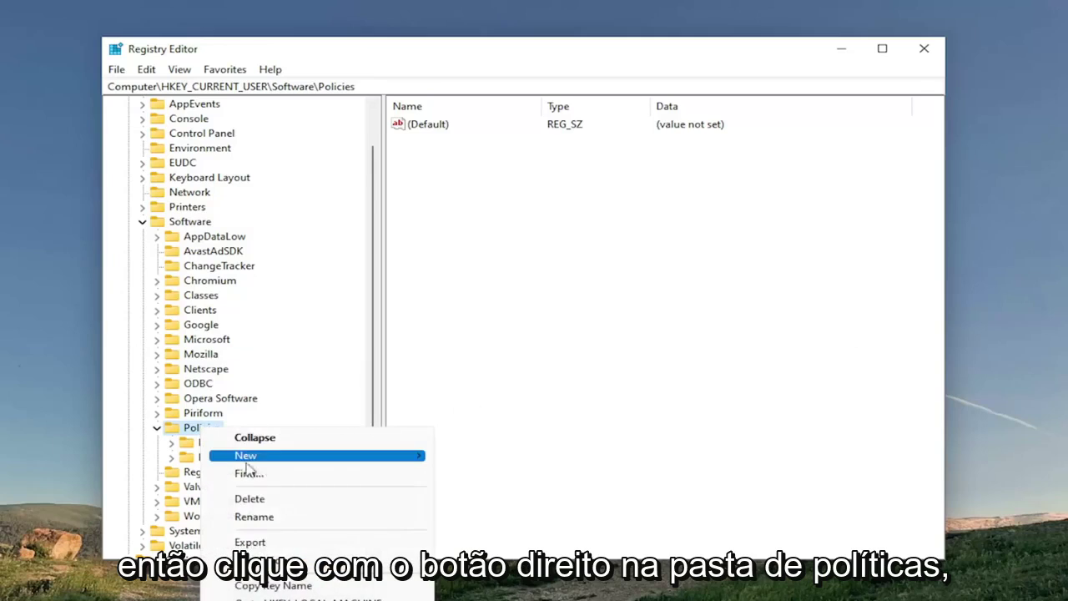
{"action": "mouse_move", "coordinate": [267, 461]}
{"action": "left_click", "coordinate": [464, 456]}
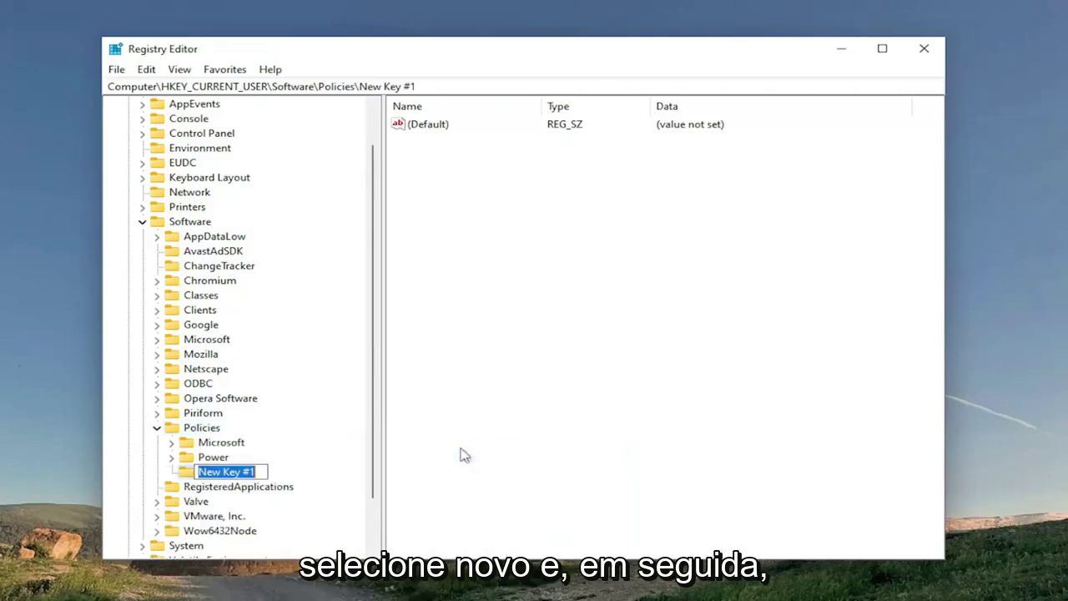
{"action": "type", "text": "Google"}
{"action": "key", "text": "Return"}
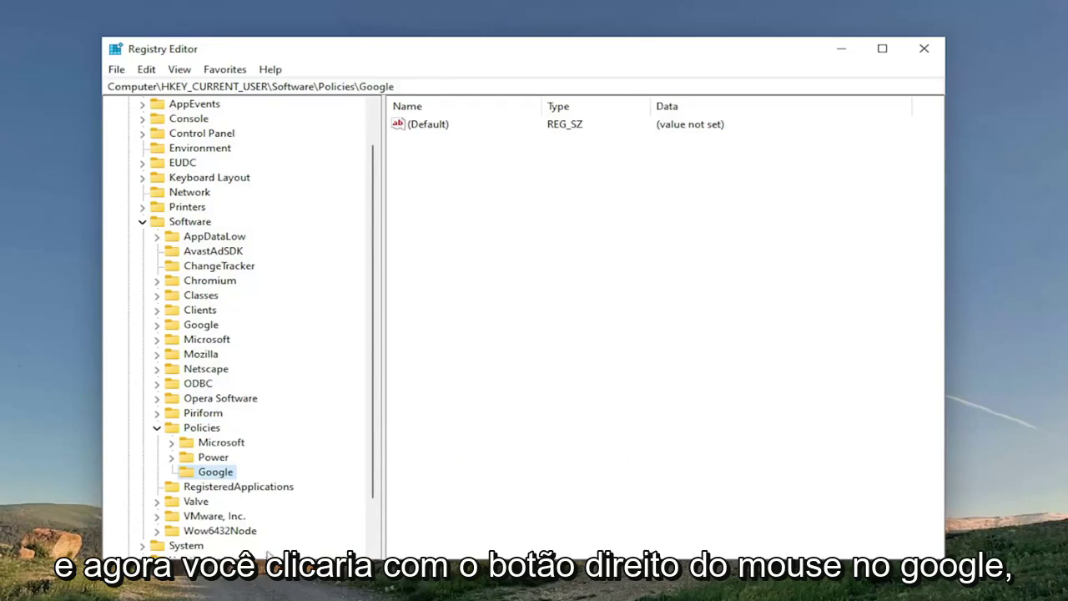
- Create a new key named Chrome under the Google policy key
{"action": "right_click", "coordinate": [219, 474]}
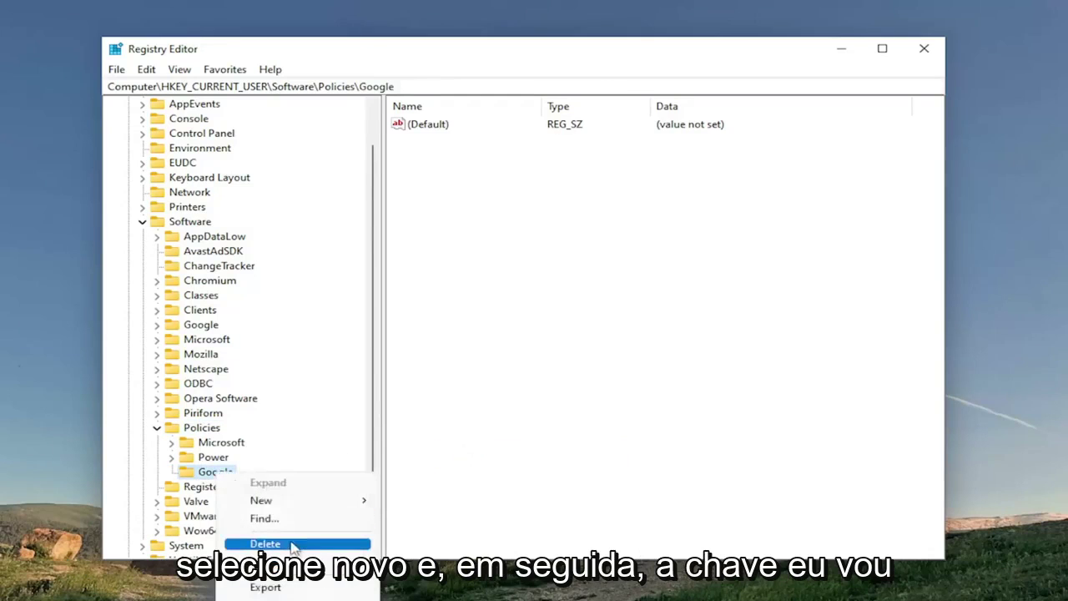
{"action": "mouse_move", "coordinate": [282, 504]}
{"action": "left_click", "coordinate": [429, 501]}
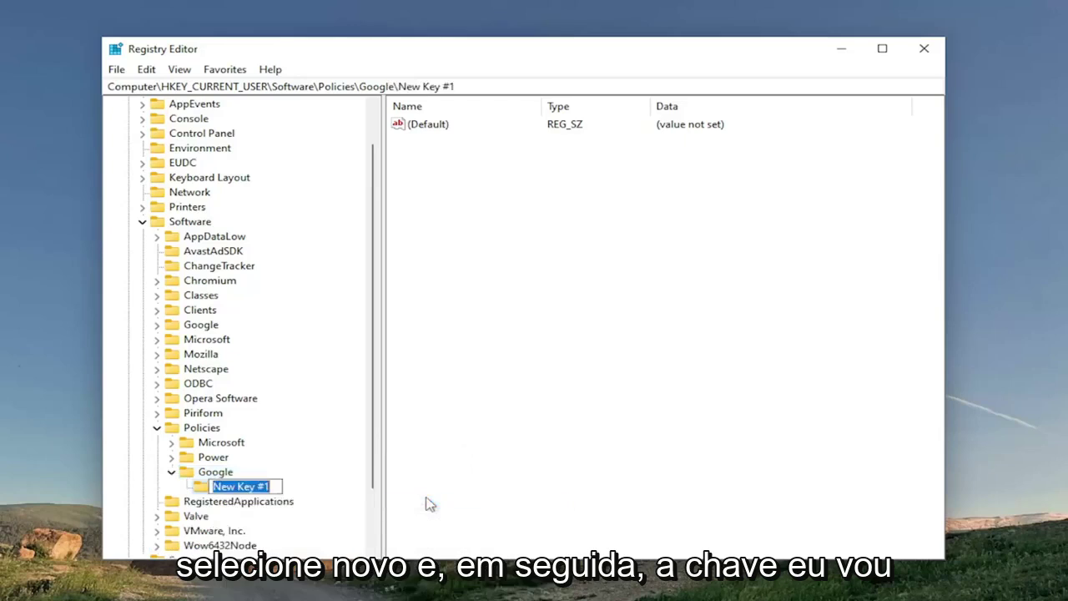
{"action": "type", "text": "Chrome"}
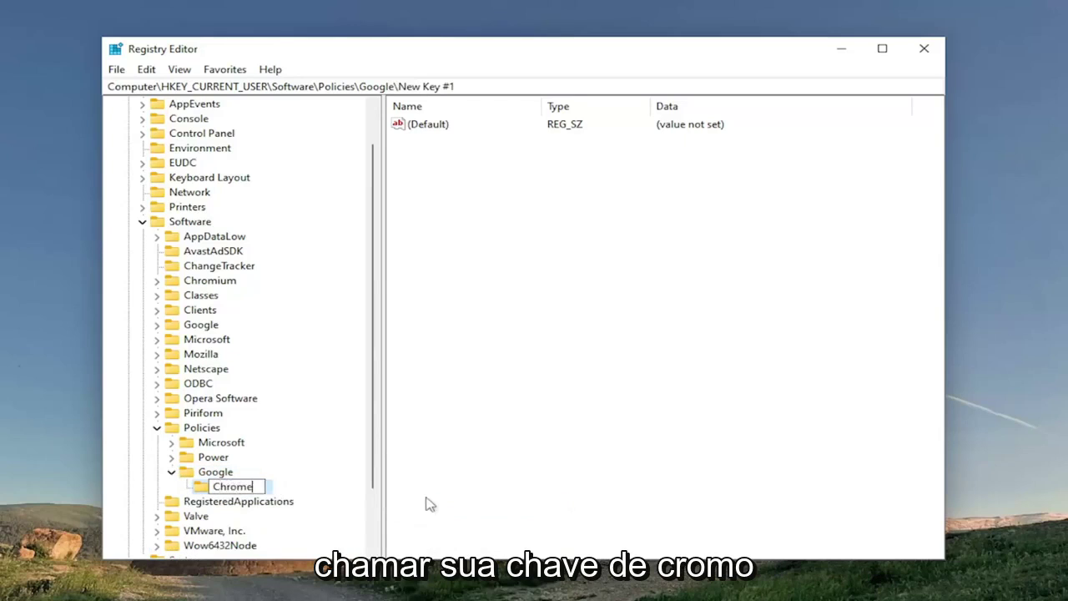
{"action": "key", "text": "Return"}
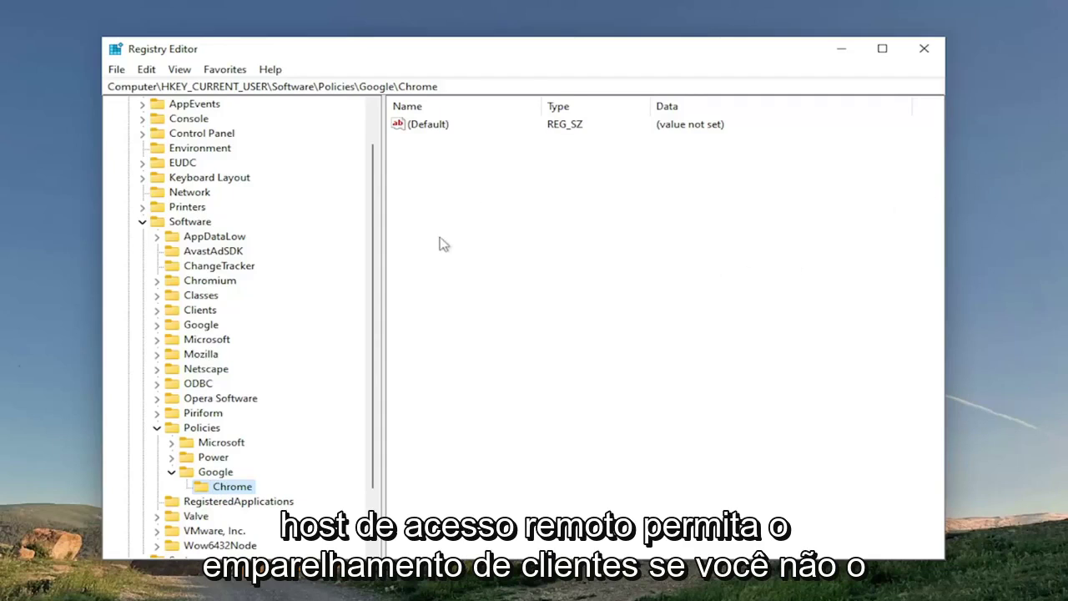
- Create a DWORD (32-bit) value named RemoteAccessHostAllowClientPairing in the Chrome policy key
{"action": "right_click", "coordinate": [461, 173]}
{"action": "mouse_move", "coordinate": [515, 187]}
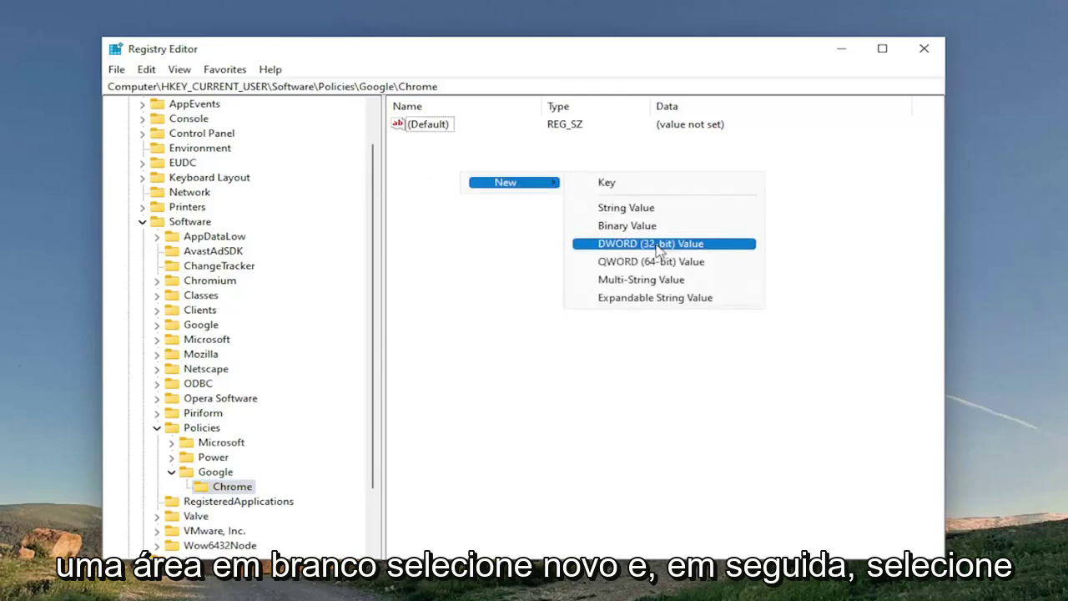
{"action": "left_click", "coordinate": [655, 244]}
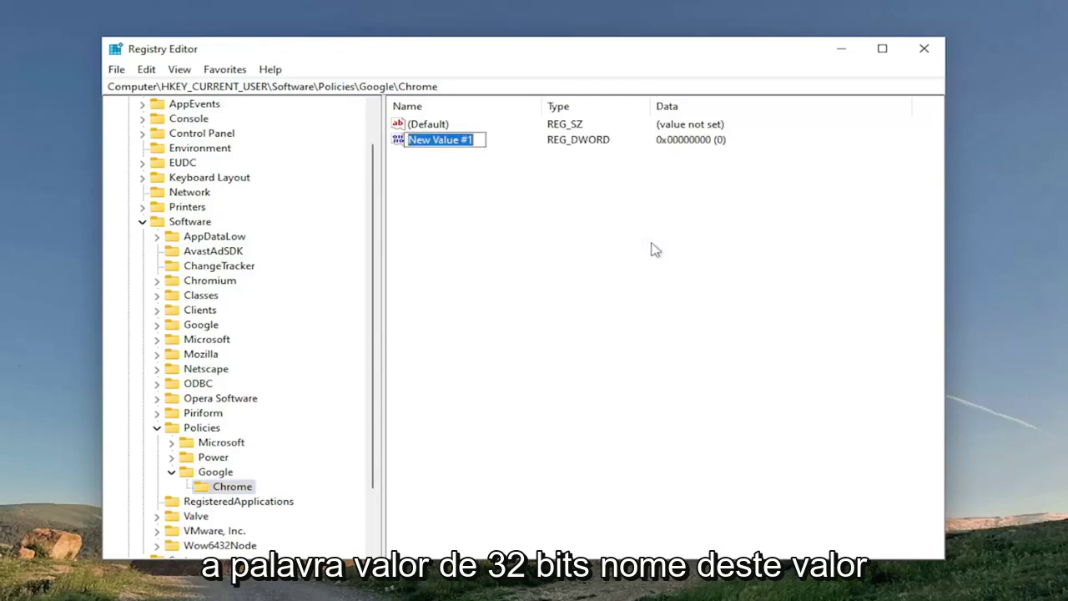
{"action": "type", "text": "Remote"}
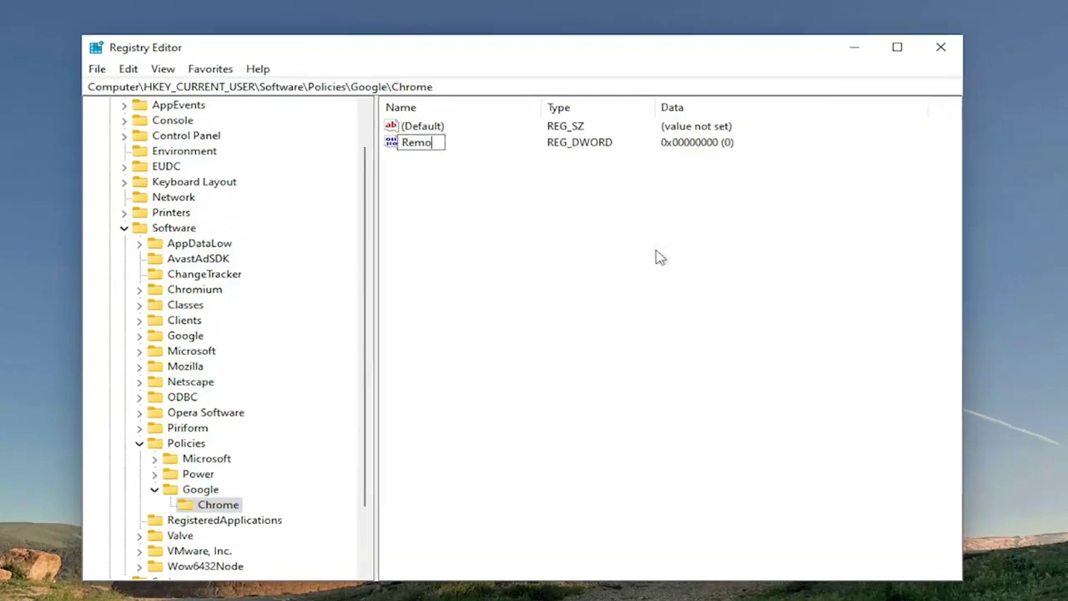
{"action": "type", "text": "a"}
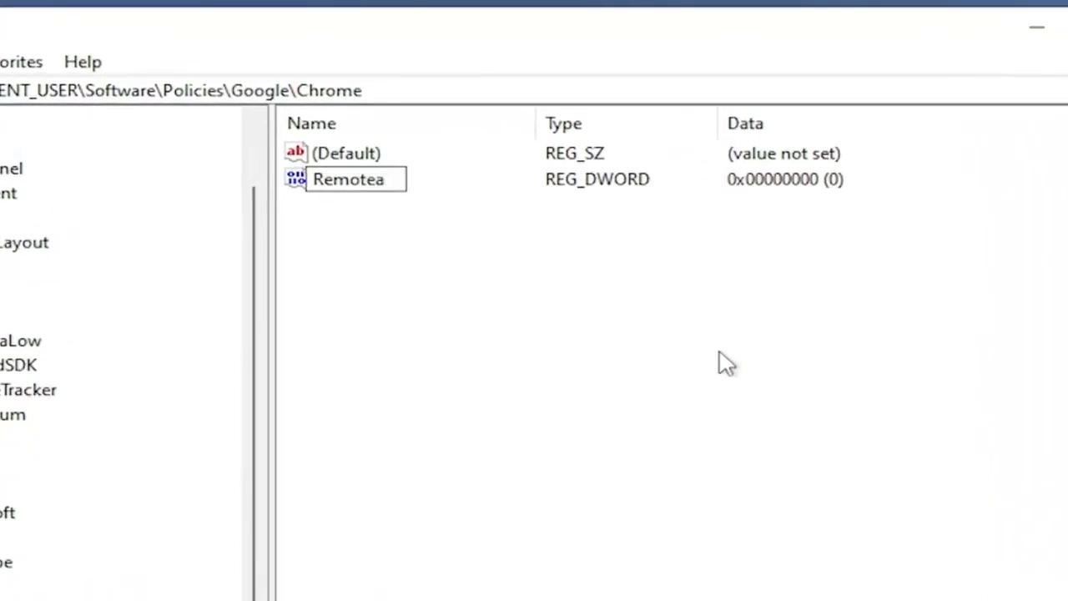
{"action": "key", "text": "BackSpace"}
{"action": "type", "text": "AccessH"}
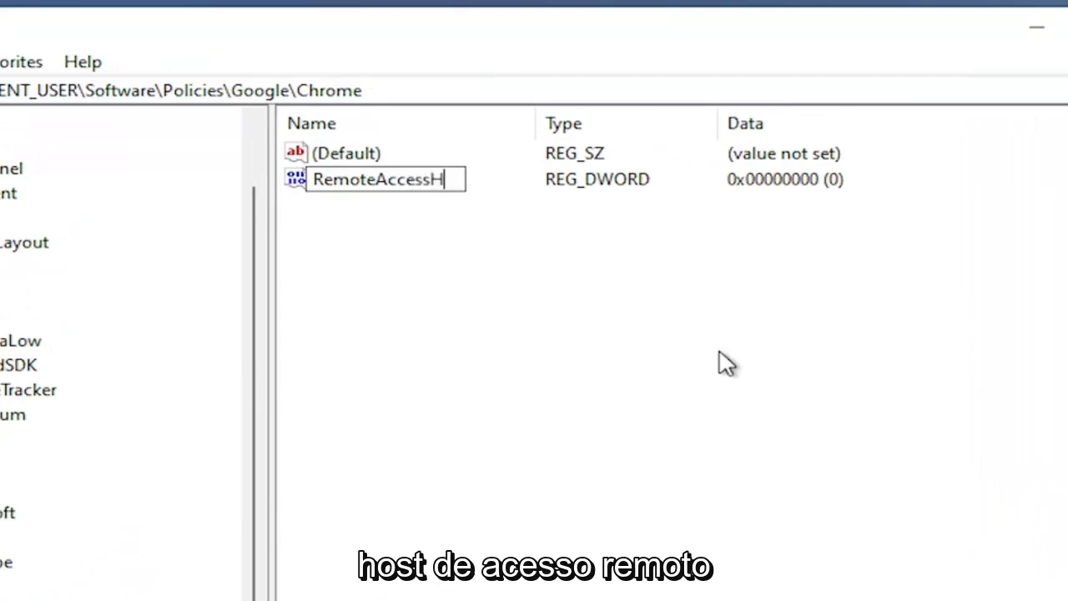
{"action": "type", "text": "ostAll"}
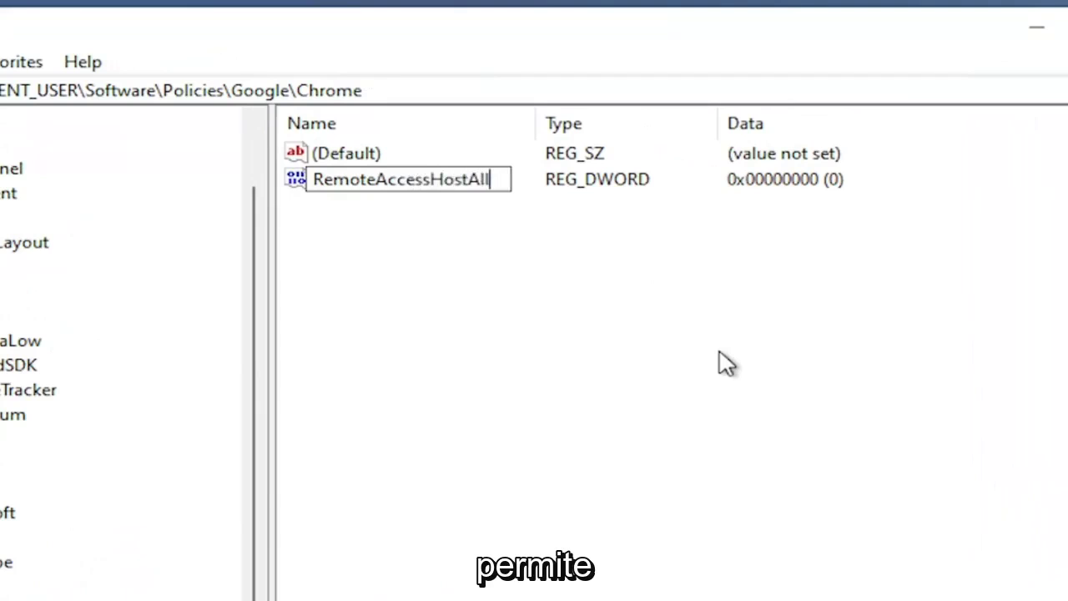
{"action": "type", "text": "owClientP"}
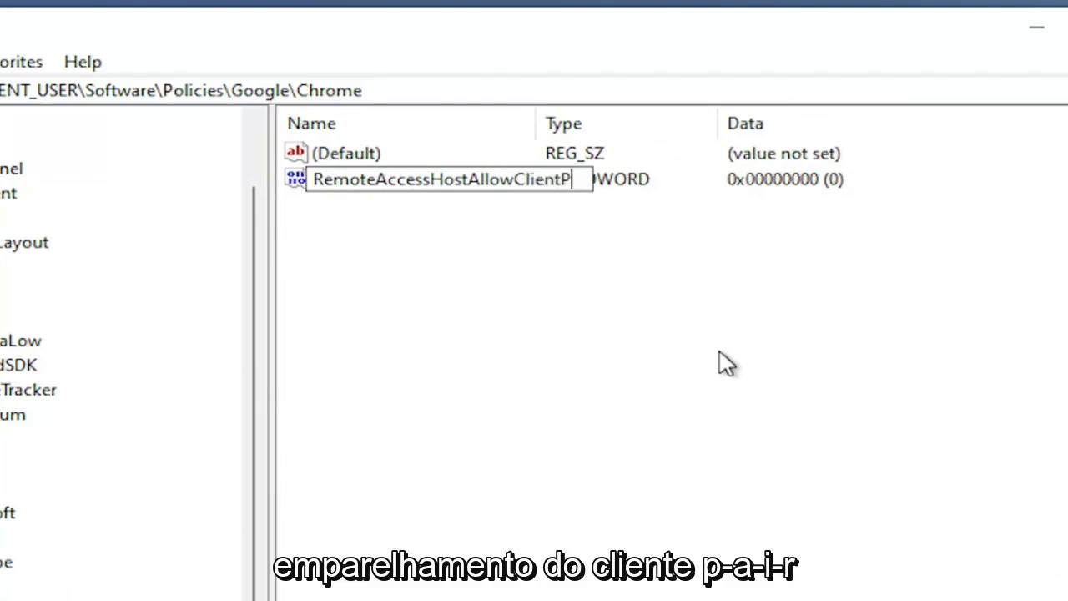
{"action": "type", "text": "airing"}
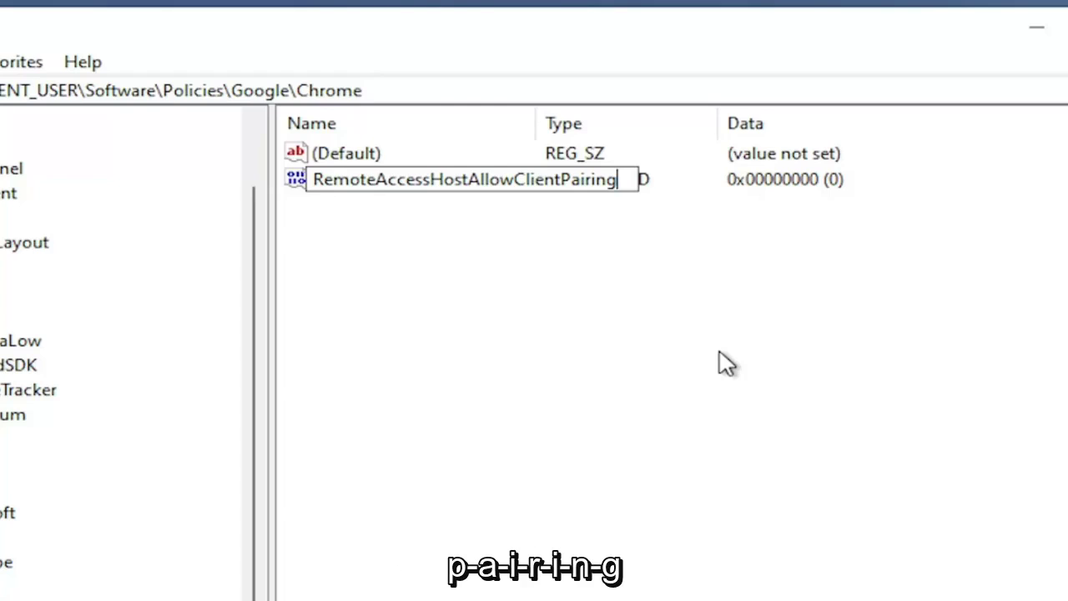
{"action": "key", "text": "Return"}
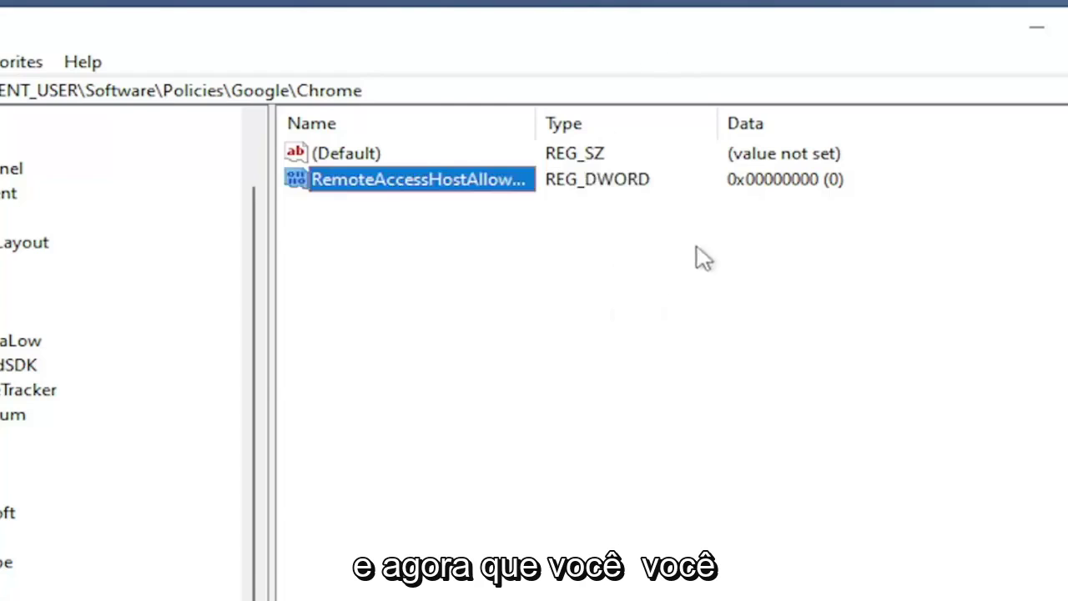
- Widen the Name column to fit its contents and set the RemoteAccessHostAllowClientPairing value data to 1
{"action": "double_click", "coordinate": [529, 125]}
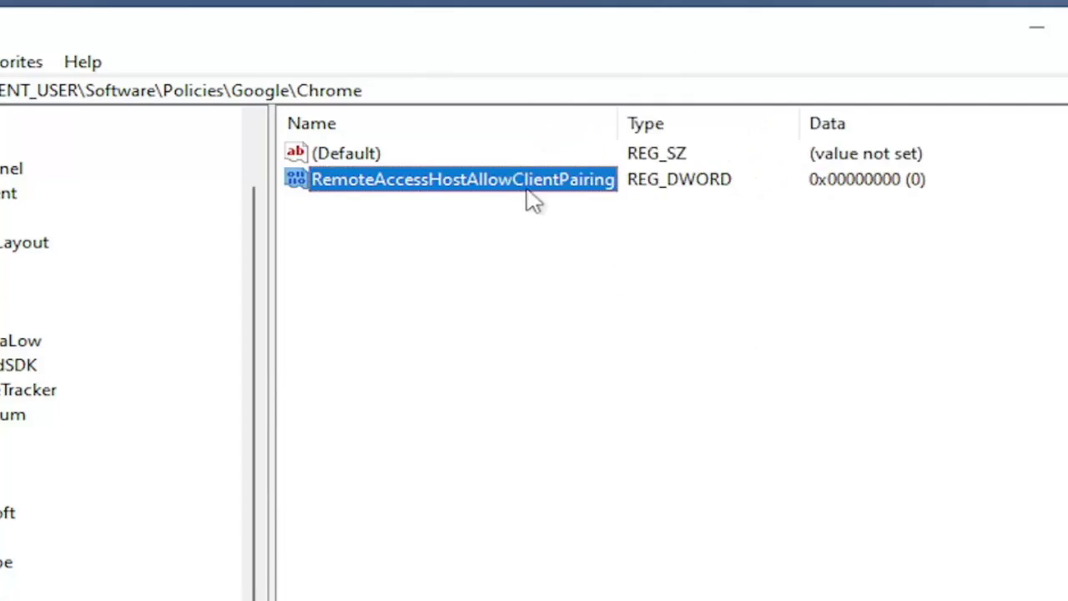
{"action": "double_click", "coordinate": [526, 185]}
{"action": "type", "text": "1"}
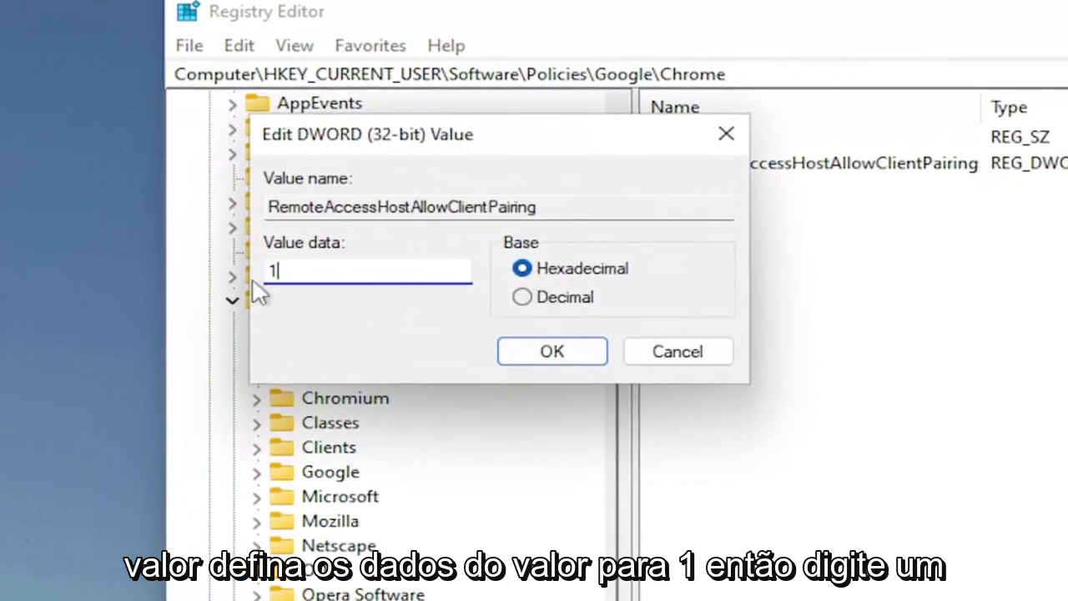
{"action": "left_click", "coordinate": [553, 351]}
- Collapse the expanded registry keys back to the Computer root and close Registry Editor
{"action": "key", "text": "Left"}
{"action": "key", "text": "Left"}
{"action": "key", "text": "Left"}
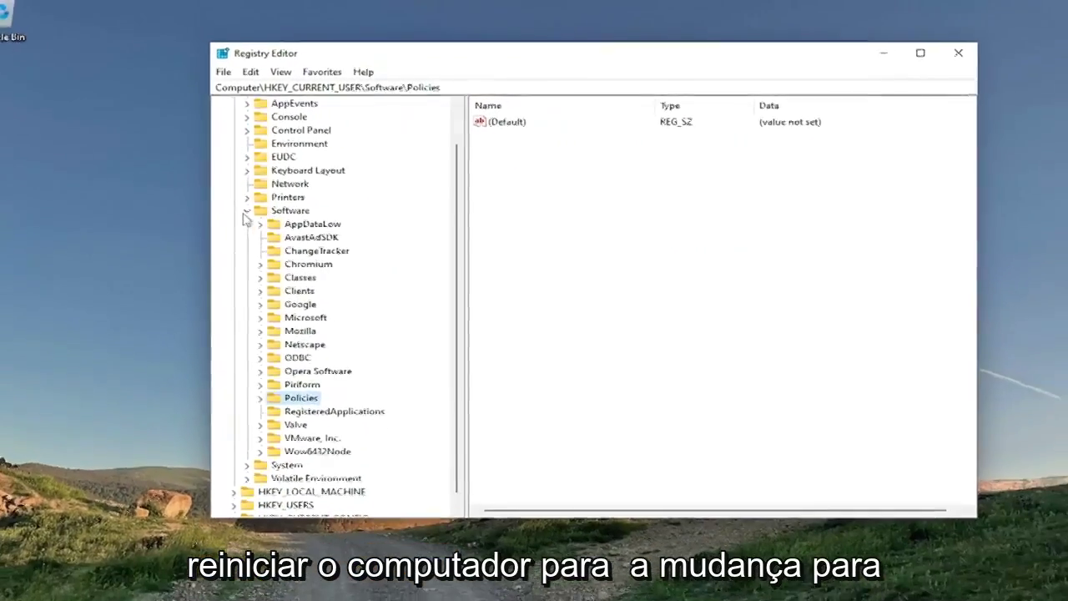
{"action": "key", "text": "Left"}
{"action": "key", "text": "Left"}
{"action": "left_click", "coordinate": [237, 127]}
{"action": "left_click", "coordinate": [251, 104]}
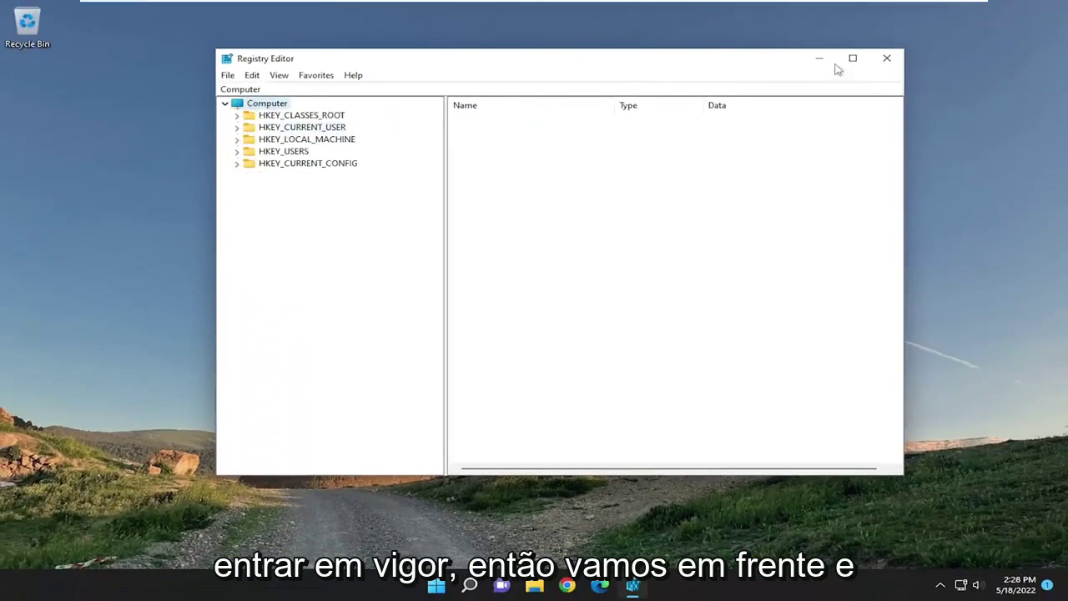
{"action": "left_click", "coordinate": [884, 60]}
- Restart the computer to apply the registry change
{"action": "right_click", "coordinate": [451, 586]}
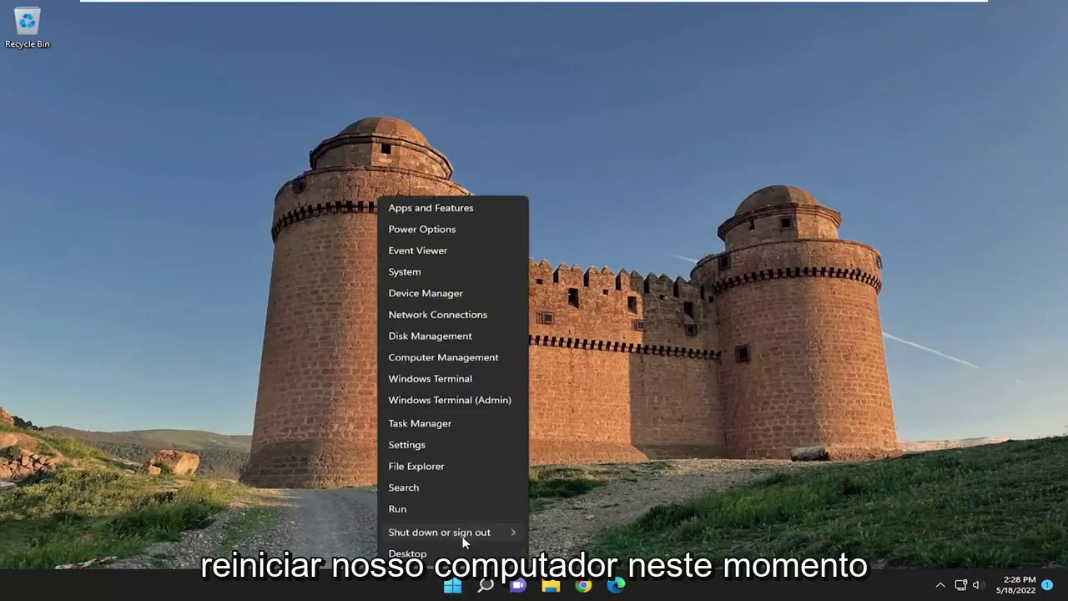
{"action": "mouse_move", "coordinate": [492, 532]}
{"action": "left_click", "coordinate": [568, 552]}
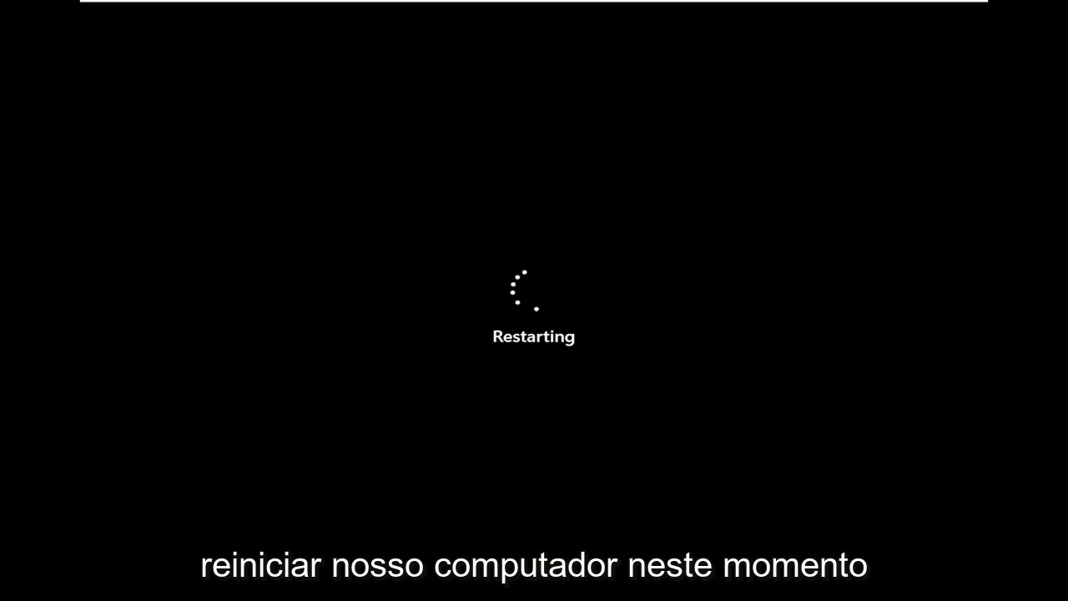